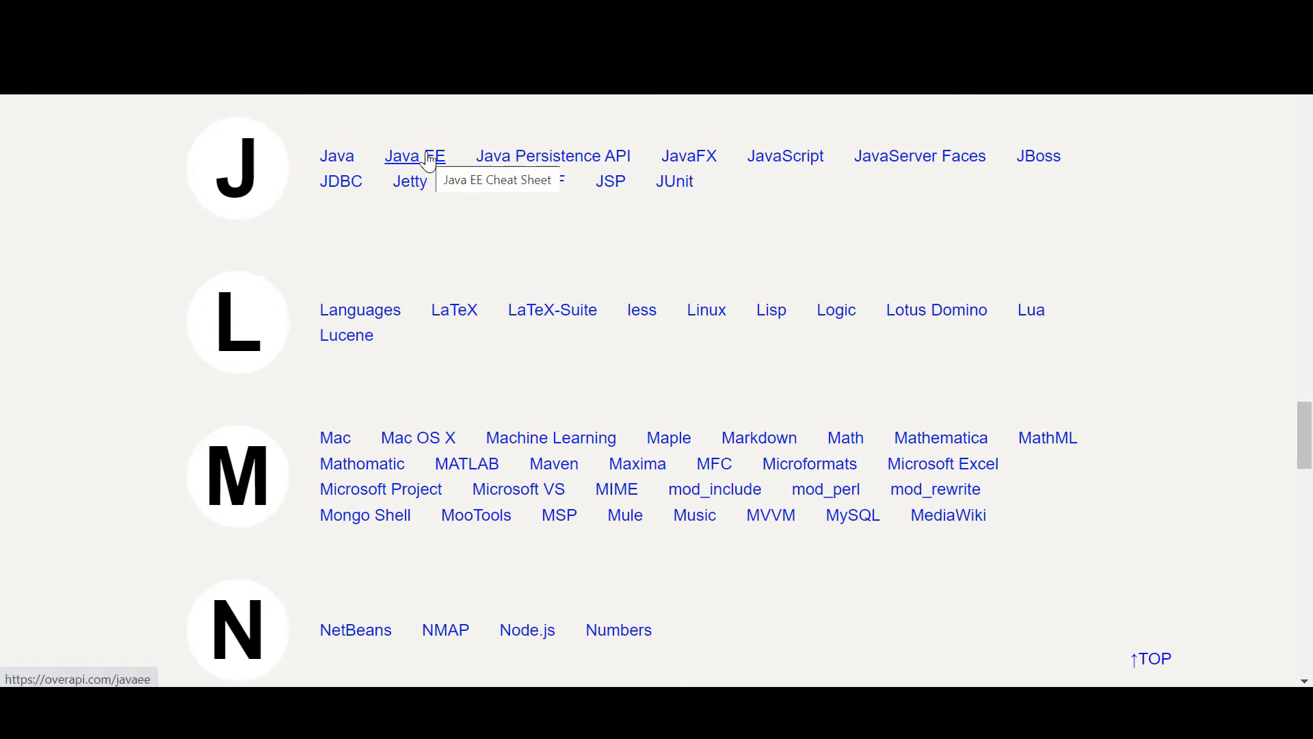
Open the Java EE cheat sheet from the J section of the A-Z index.
left_click(428, 159)
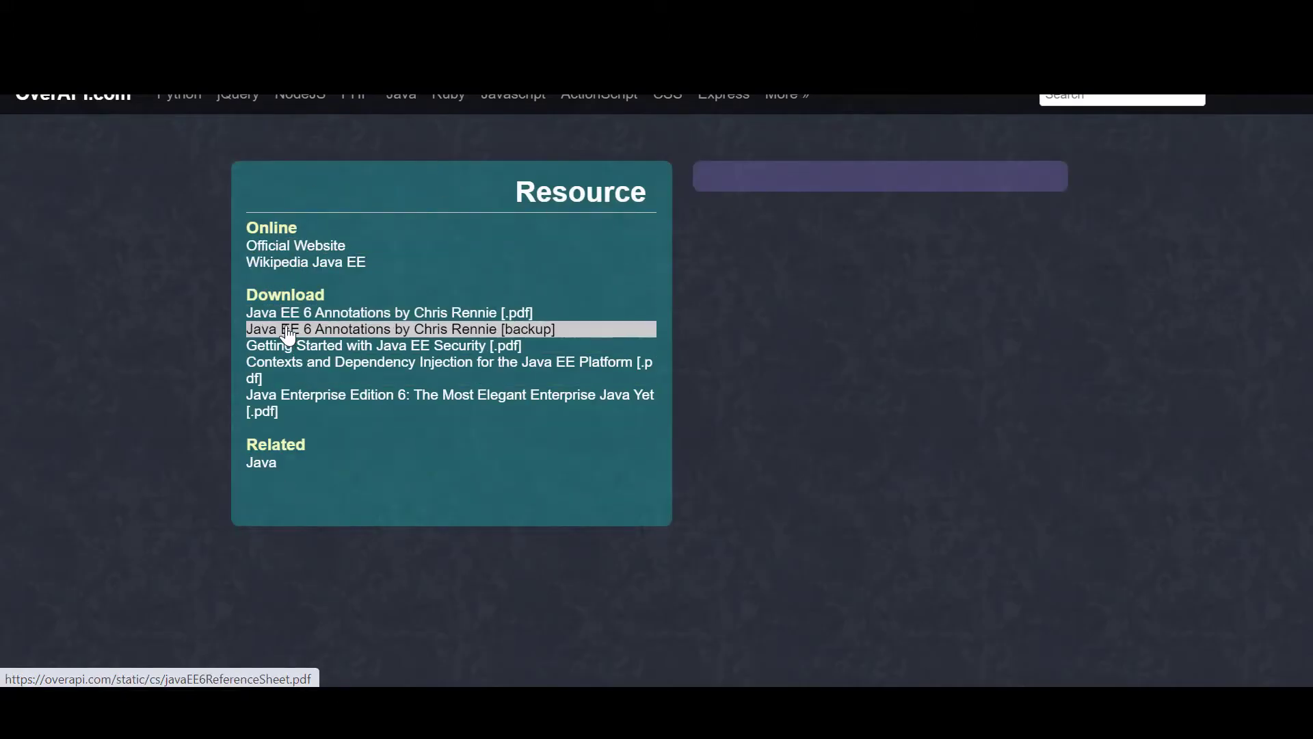
Return to the index and open the Node.js cheat sheet from the N section.
key("alt+Left")
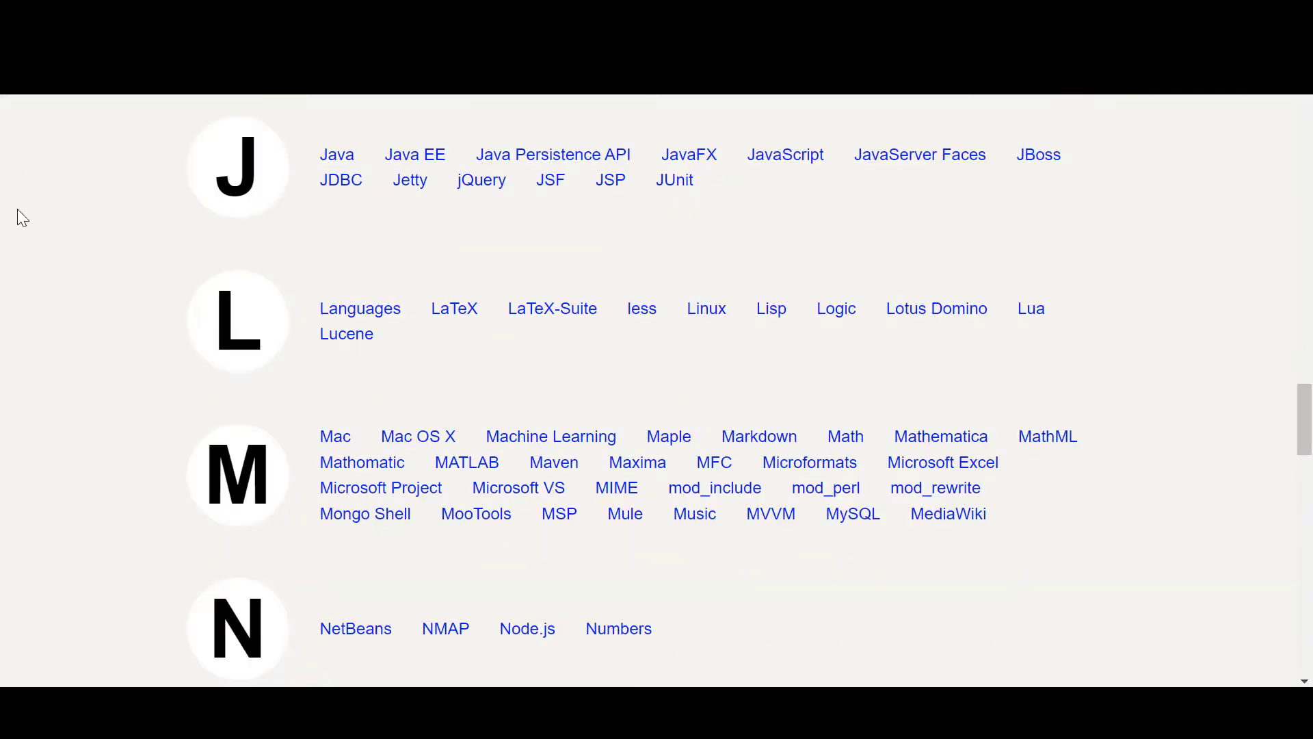
scroll(937, 370, "down", 3)
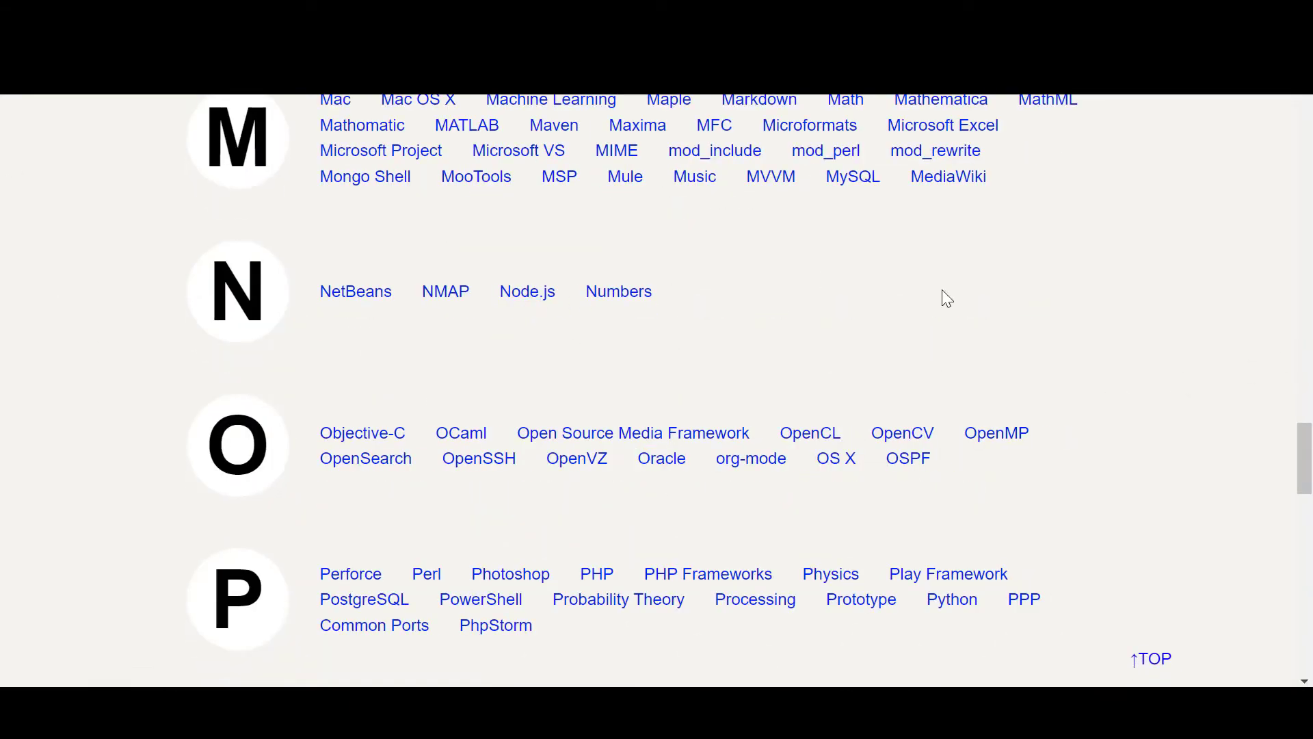
left_click(513, 301)
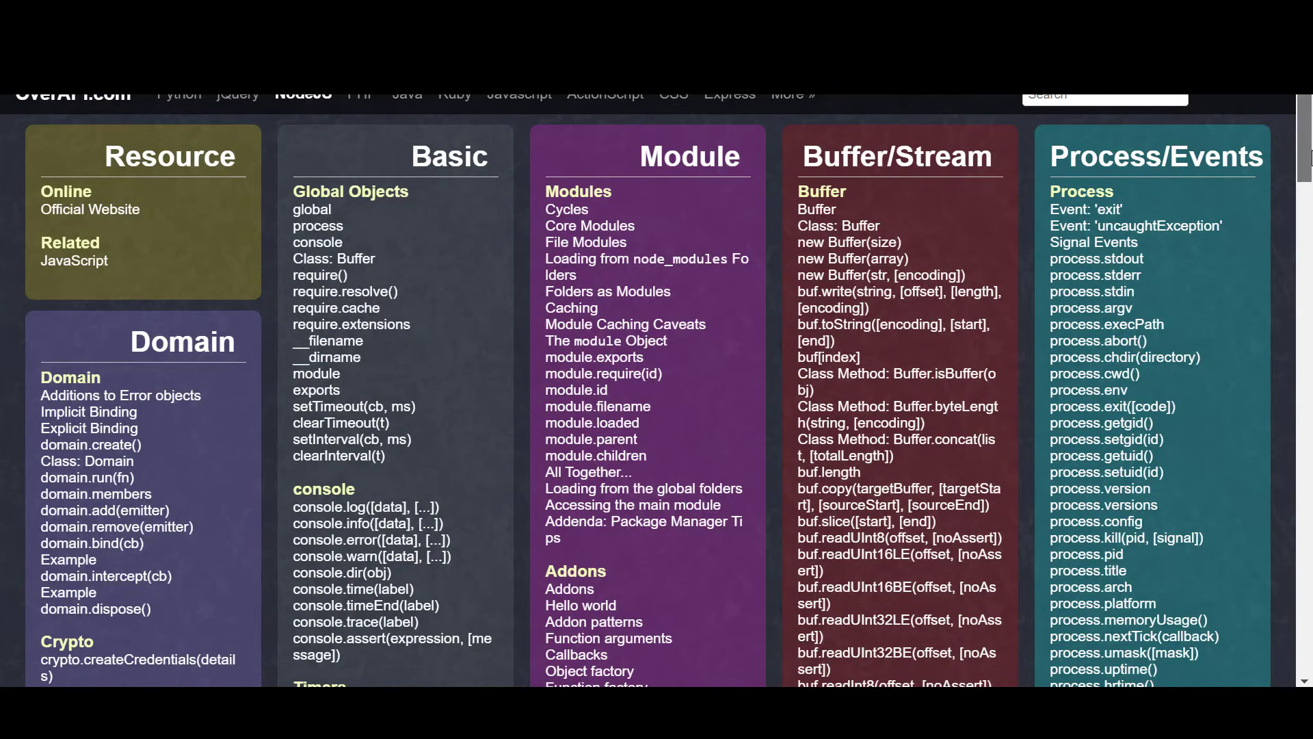
scroll(186, 311, "down", 3)
scroll(669, 392, "down", 1)
scroll(669, 391, "down", 2)
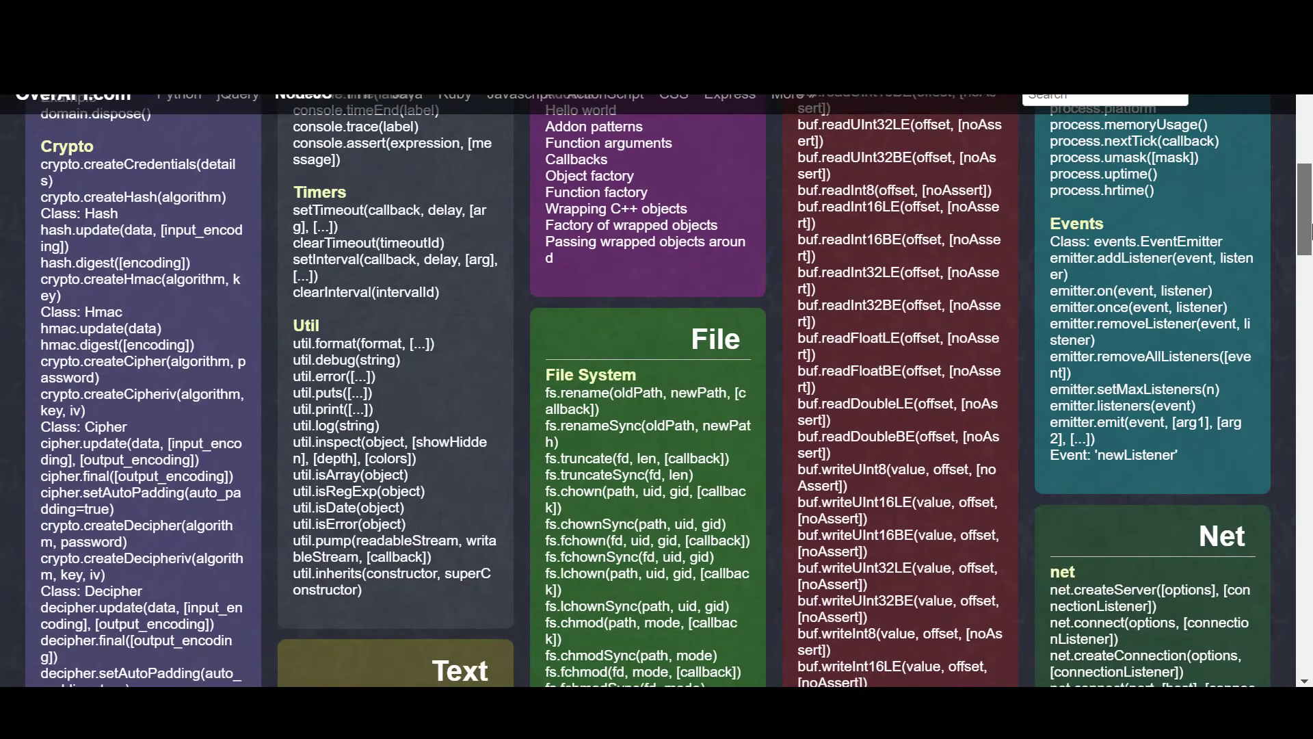
scroll(657, 391, "down", 1)
scroll(658, 392, "down", 2)
scroll(657, 391, "down", 4)
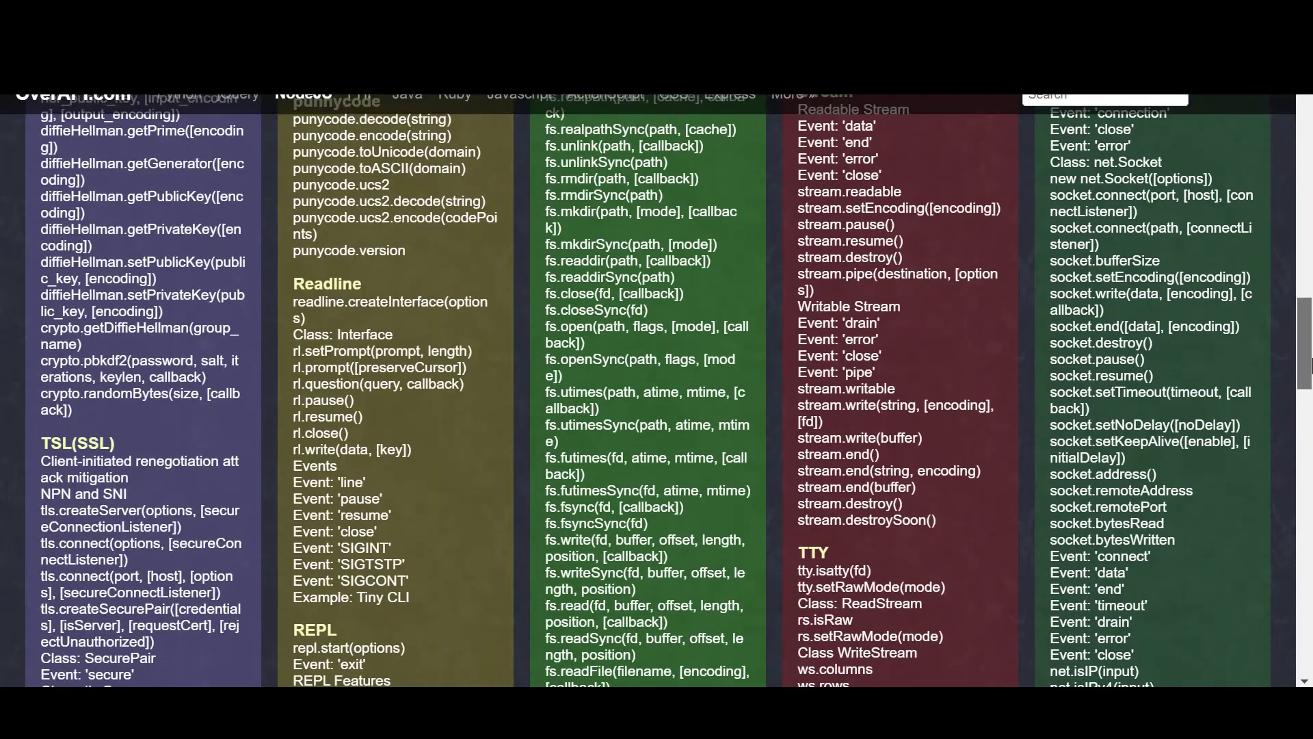
left_click_drag(1311, 364, 1310, 437)
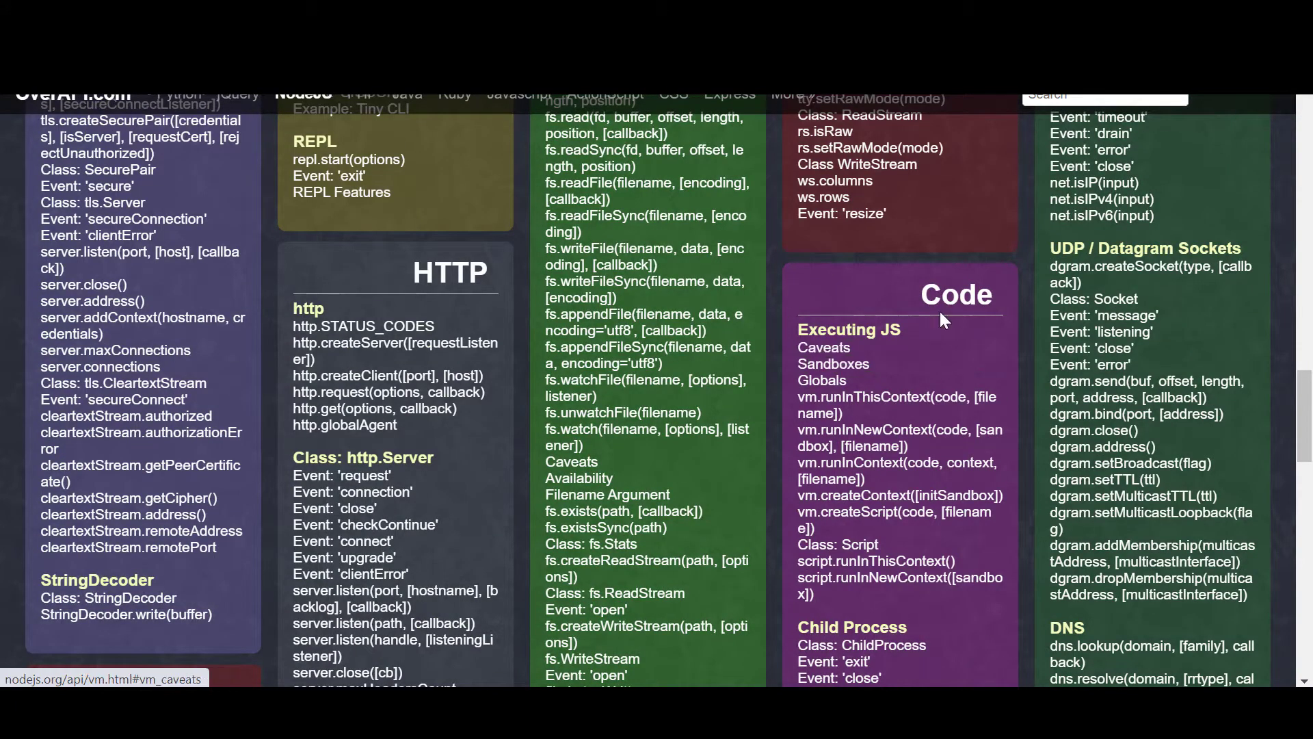
left_click(829, 377)
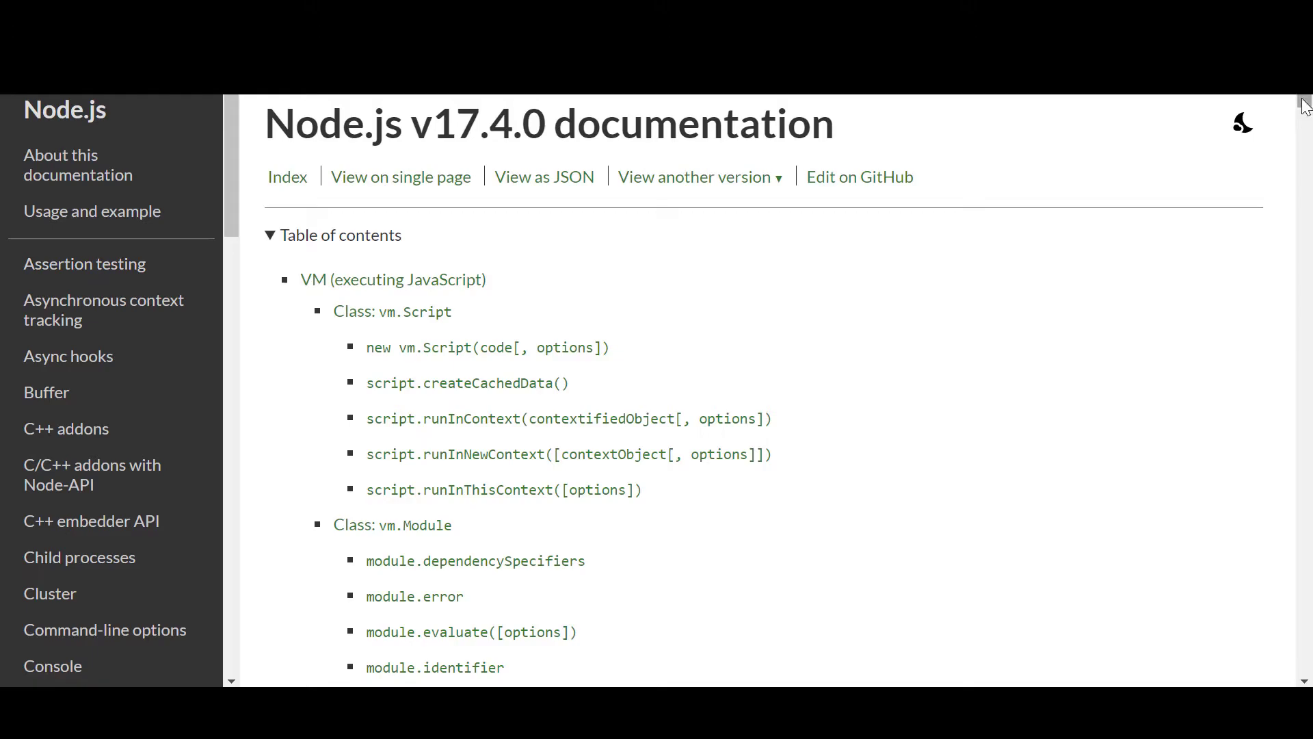
left_click_drag(1303, 103, 1306, 142)
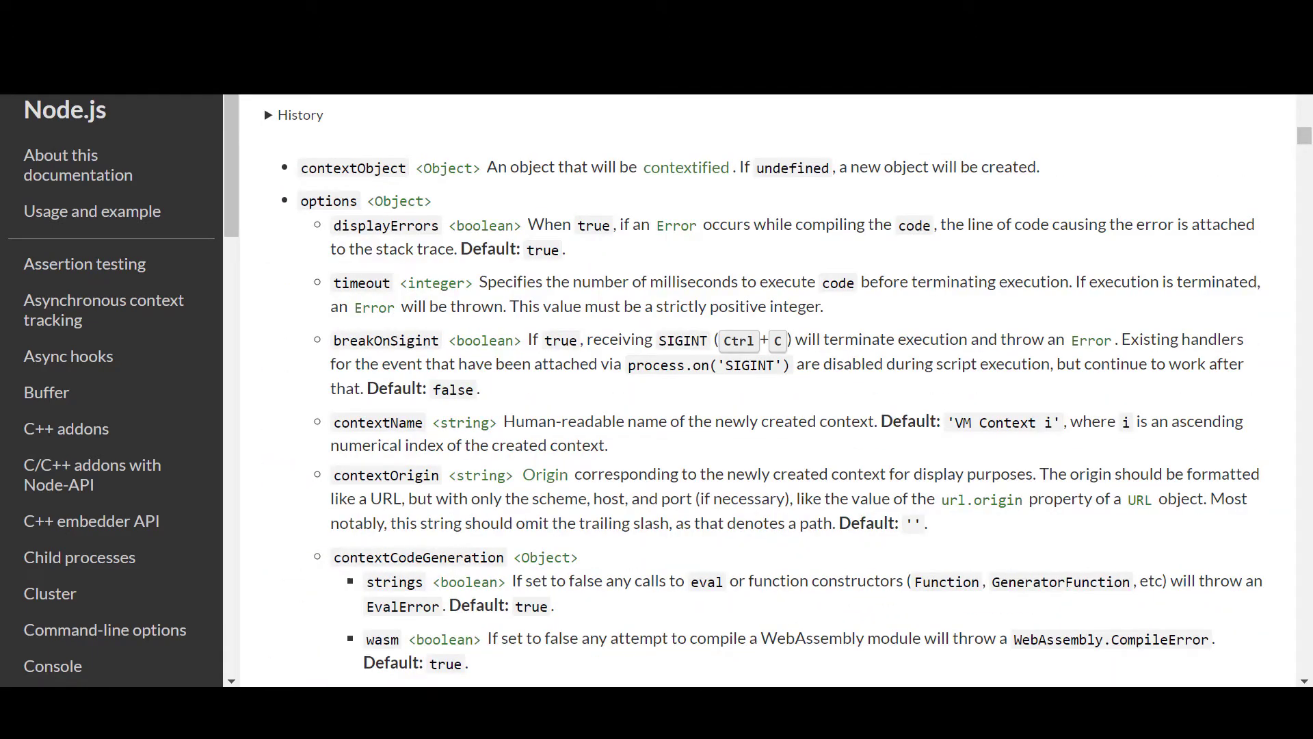
key("alt+Left")
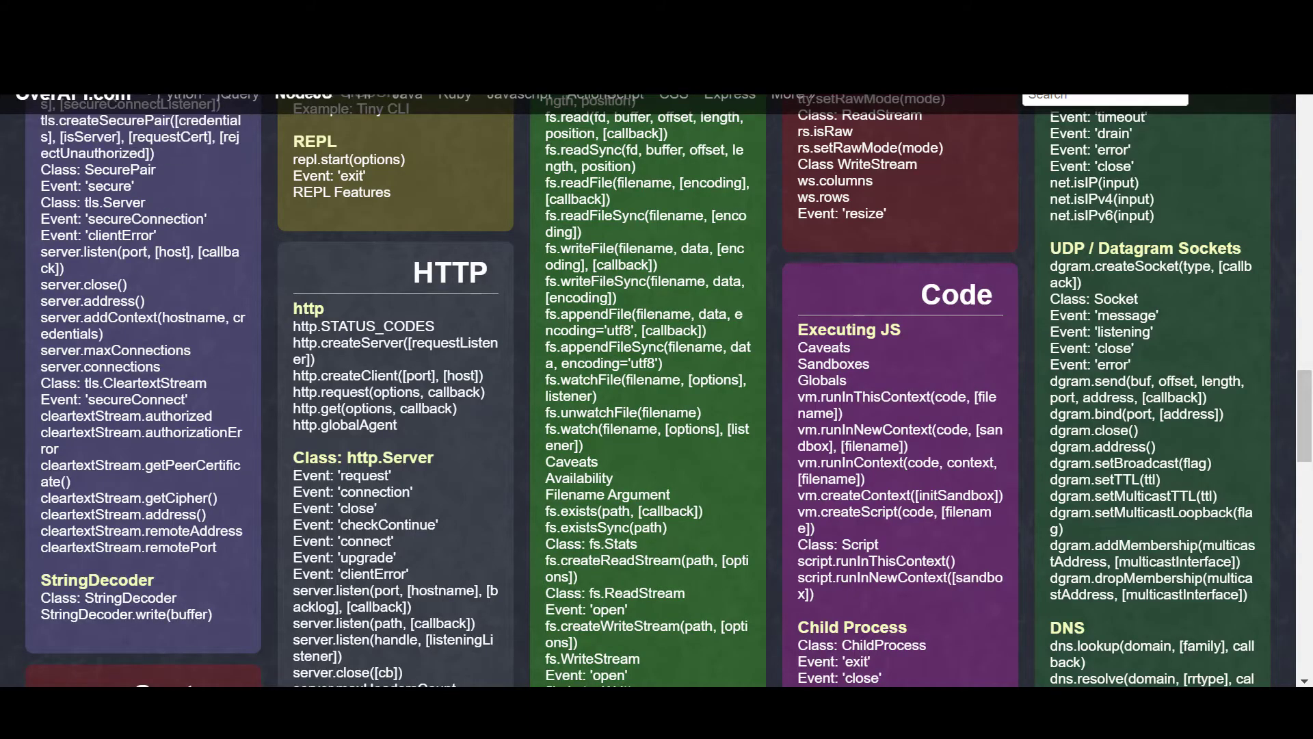
Return to the OverAPI homepage and open the HTML cheat sheet from the logo grid.
key("alt+Left")
scroll(643, 306, "up", 3)
left_click_drag(1308, 436, 1307, 169)
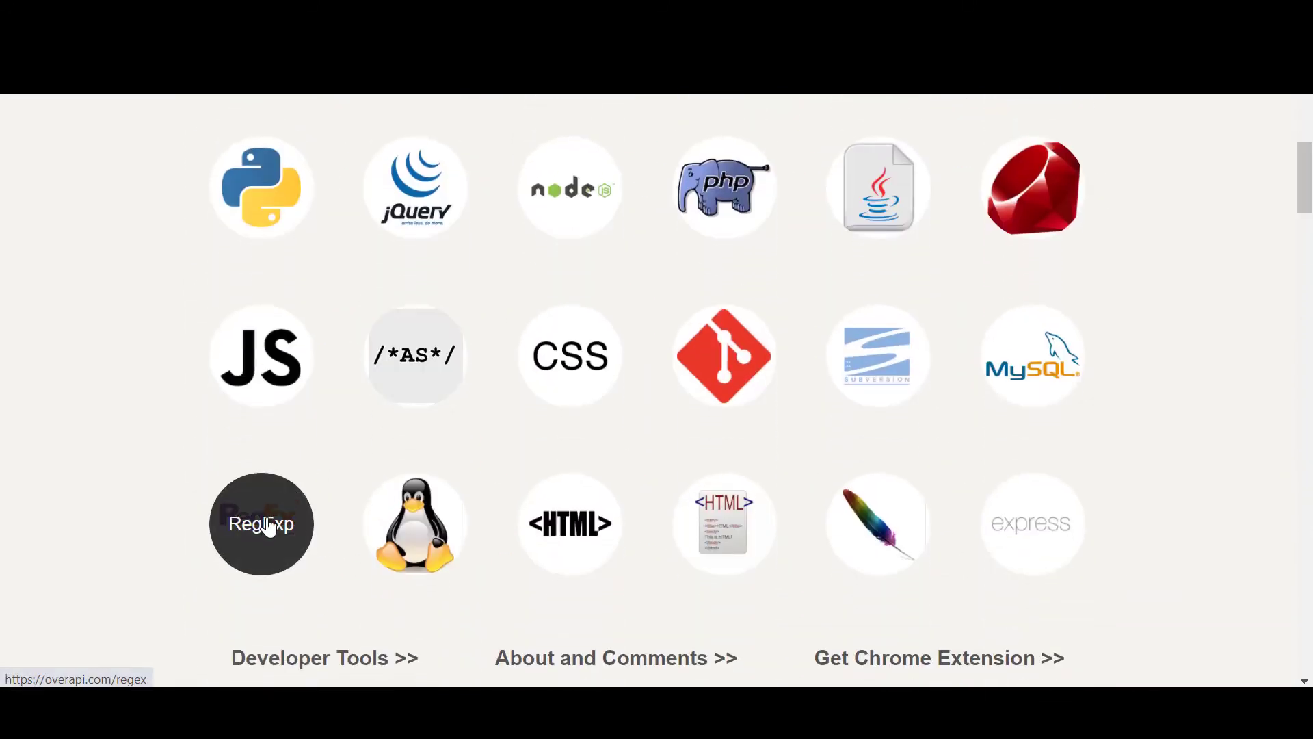
left_click(764, 522)
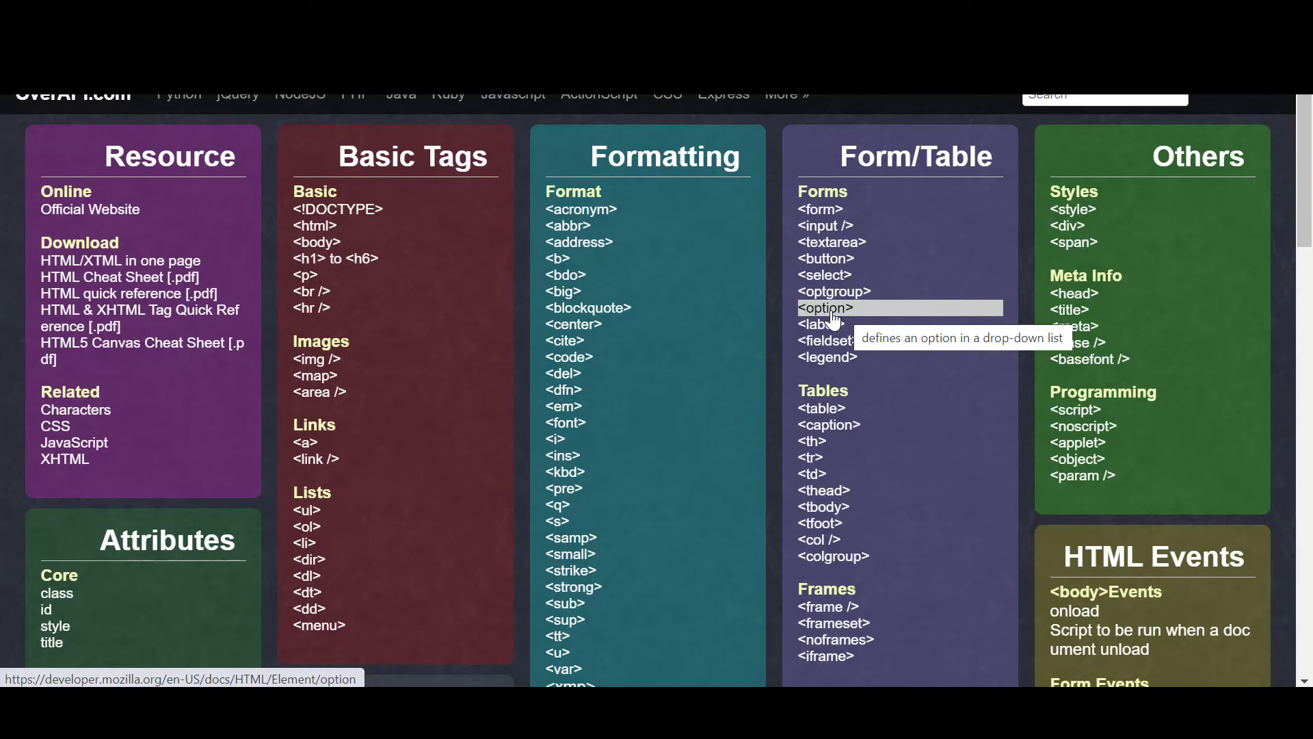
Open MDN's <option> element reference and select lines 4-8 of the pet-select demo code.
left_click(828, 308)
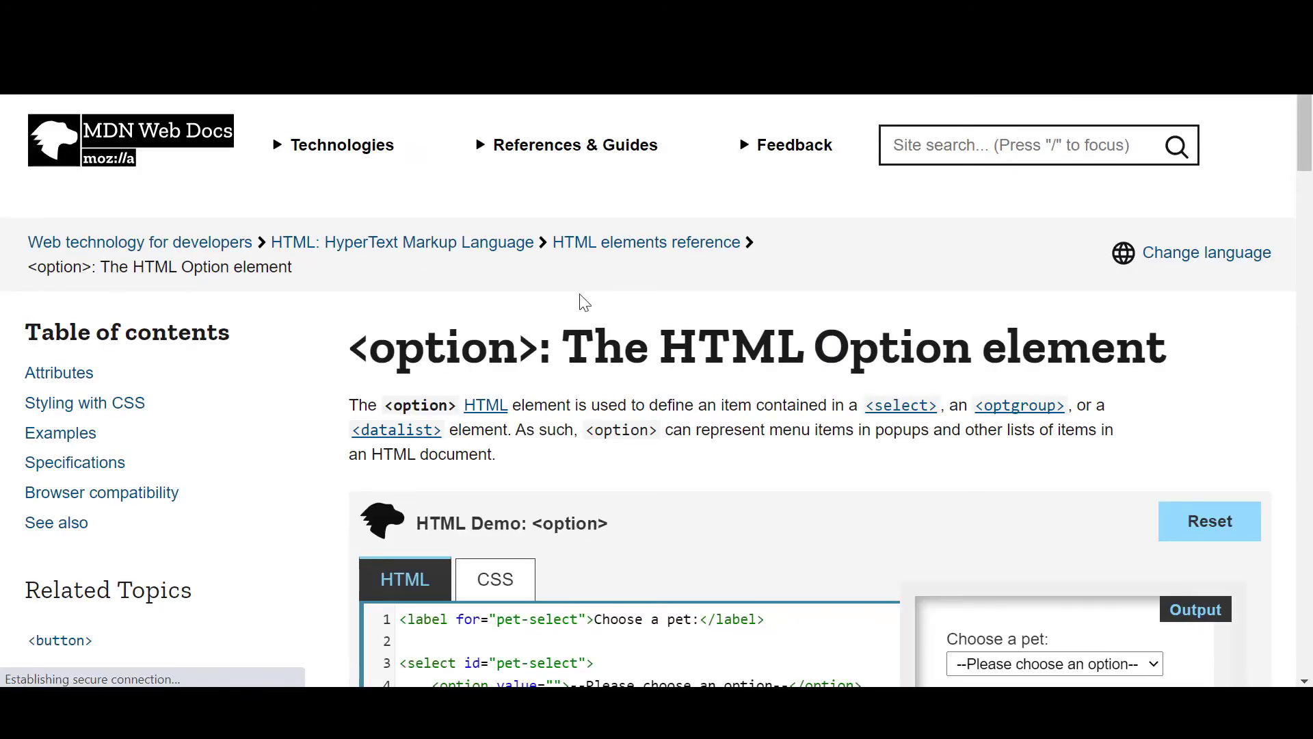
left_click_drag(1305, 133, 1305, 189)
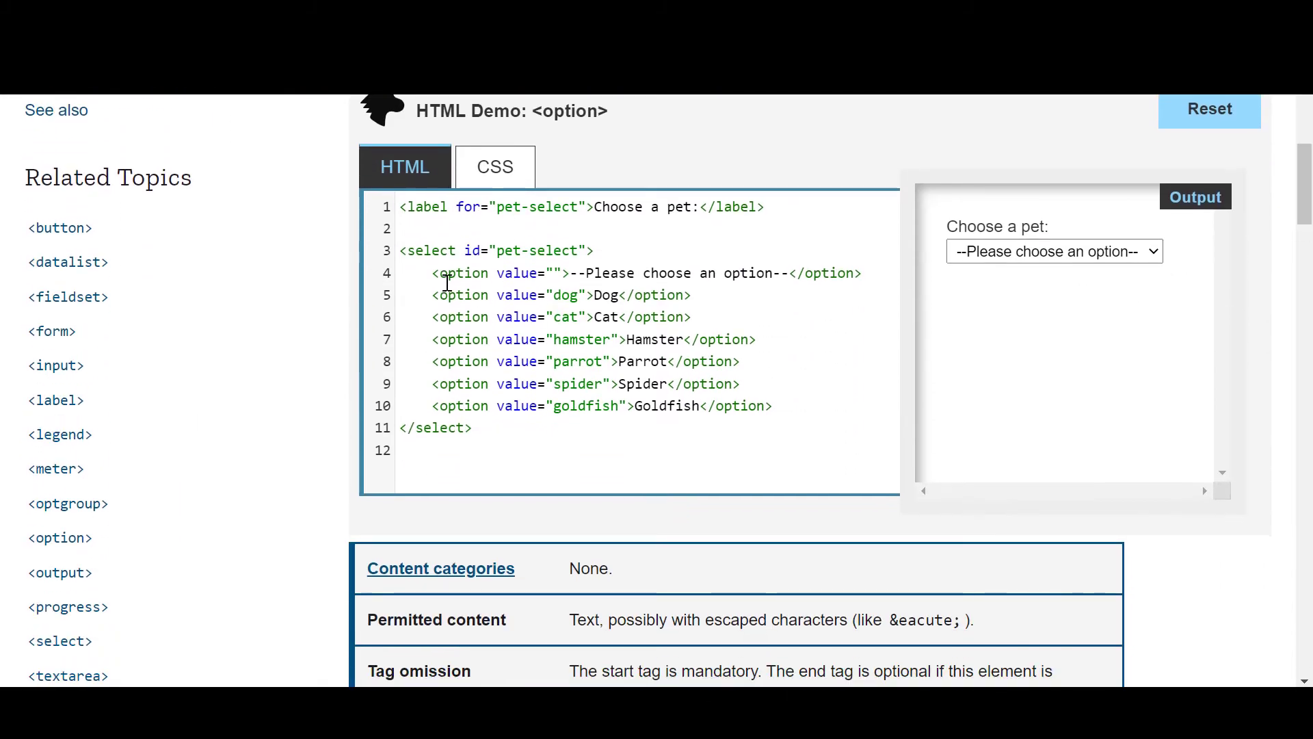
left_click_drag(432, 272, 777, 366)
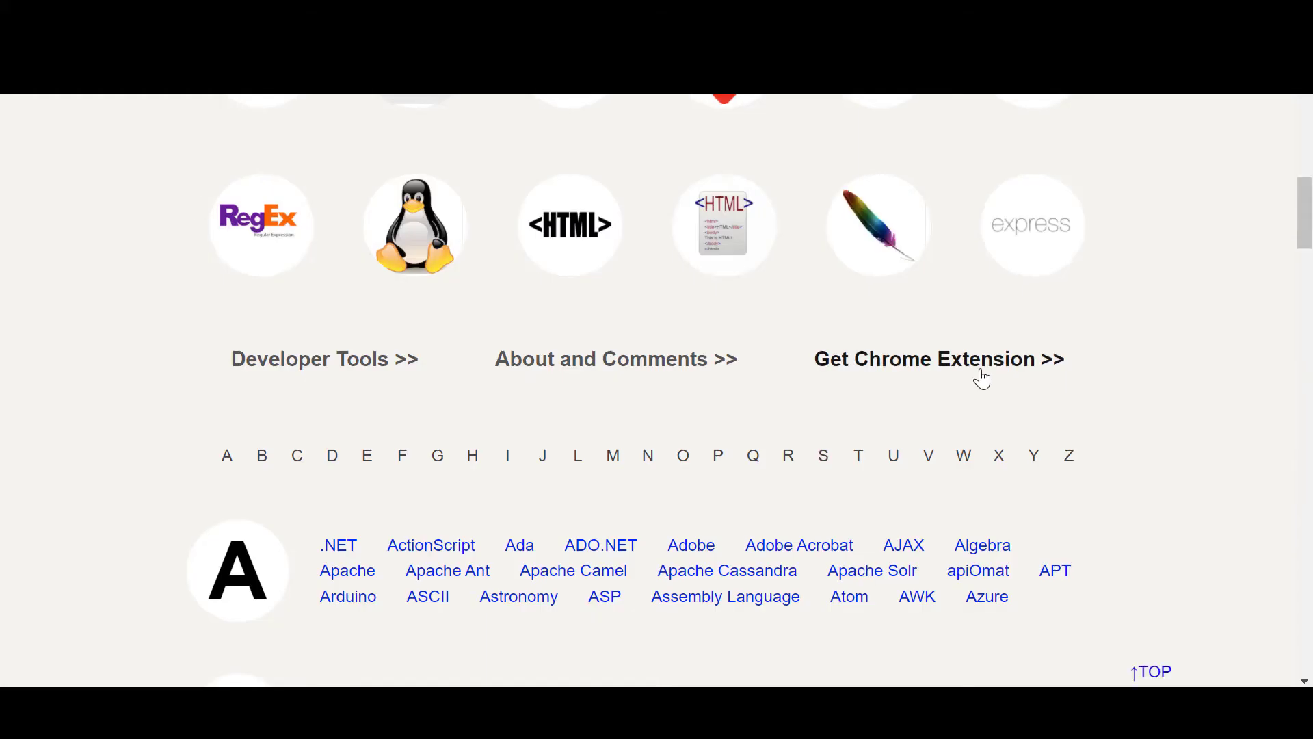
scroll(981, 375, "up", 3)
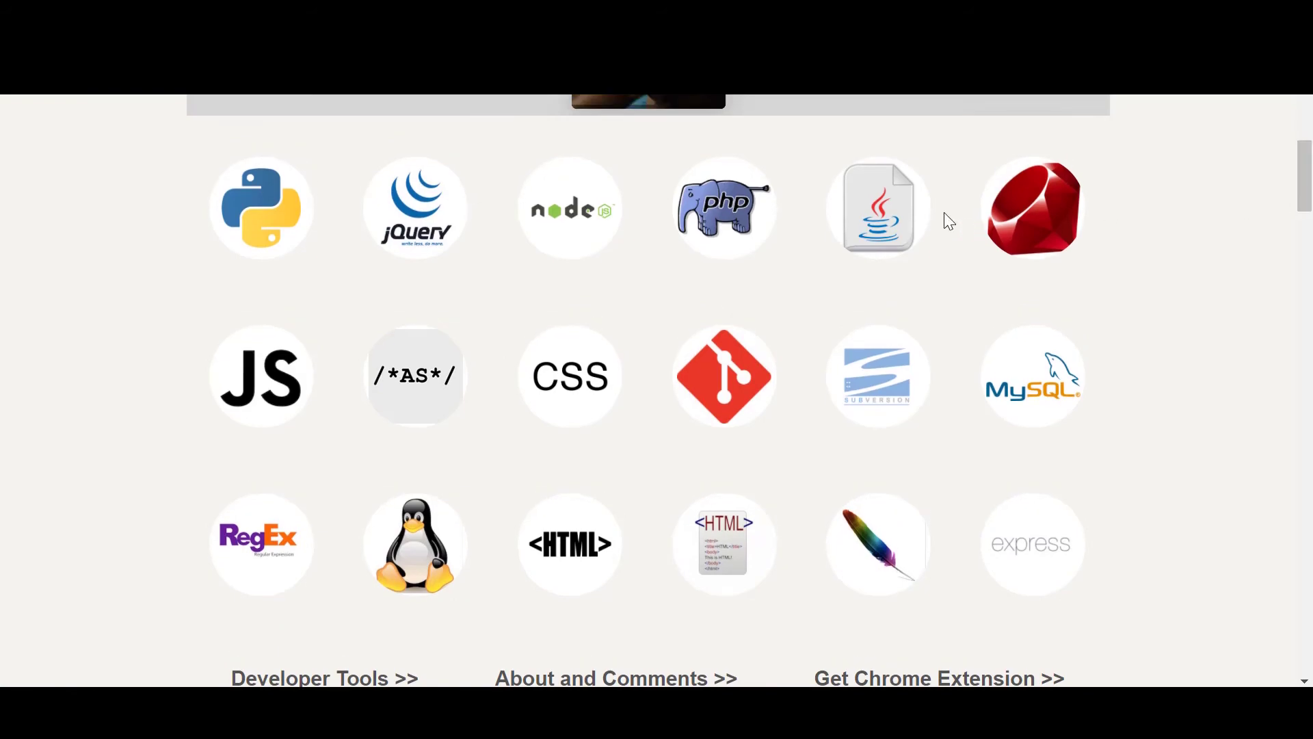
Open the Java cheat sheet from the homepage and select the overapi.com address.
left_click(869, 222)
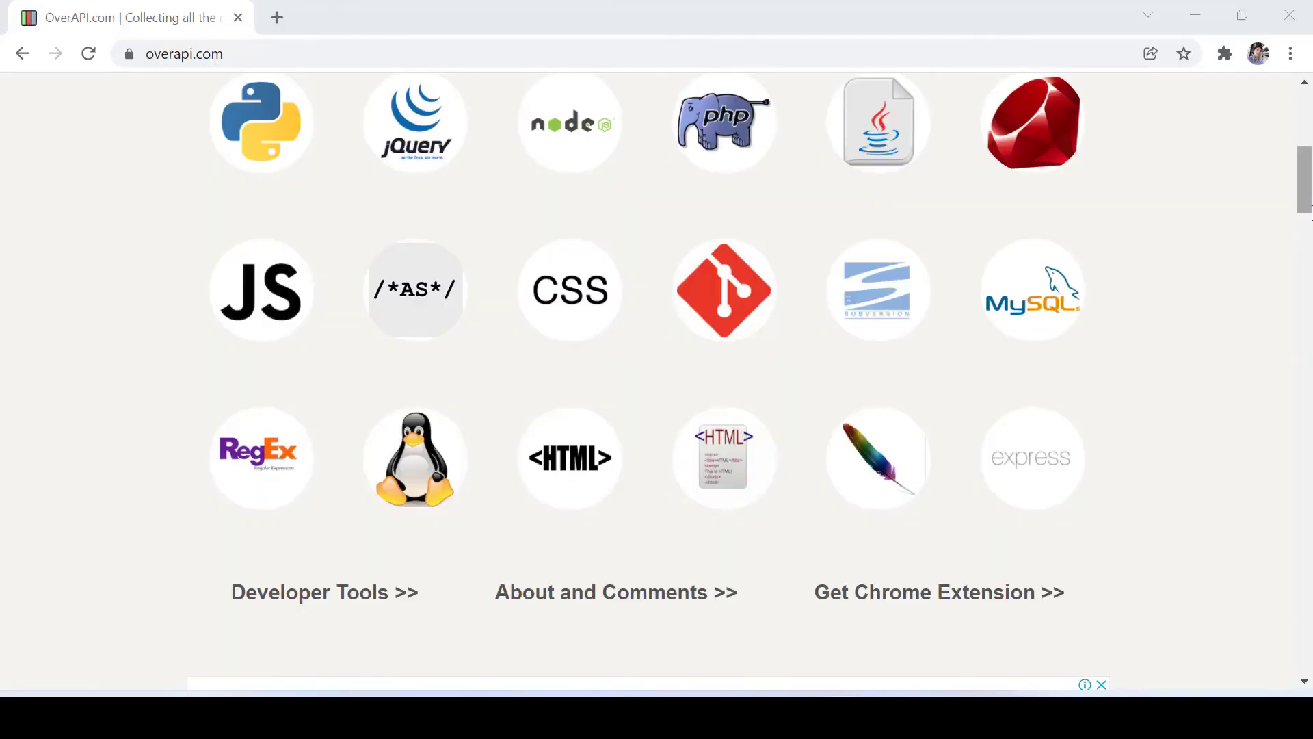
scroll(1311, 210, "up", 5)
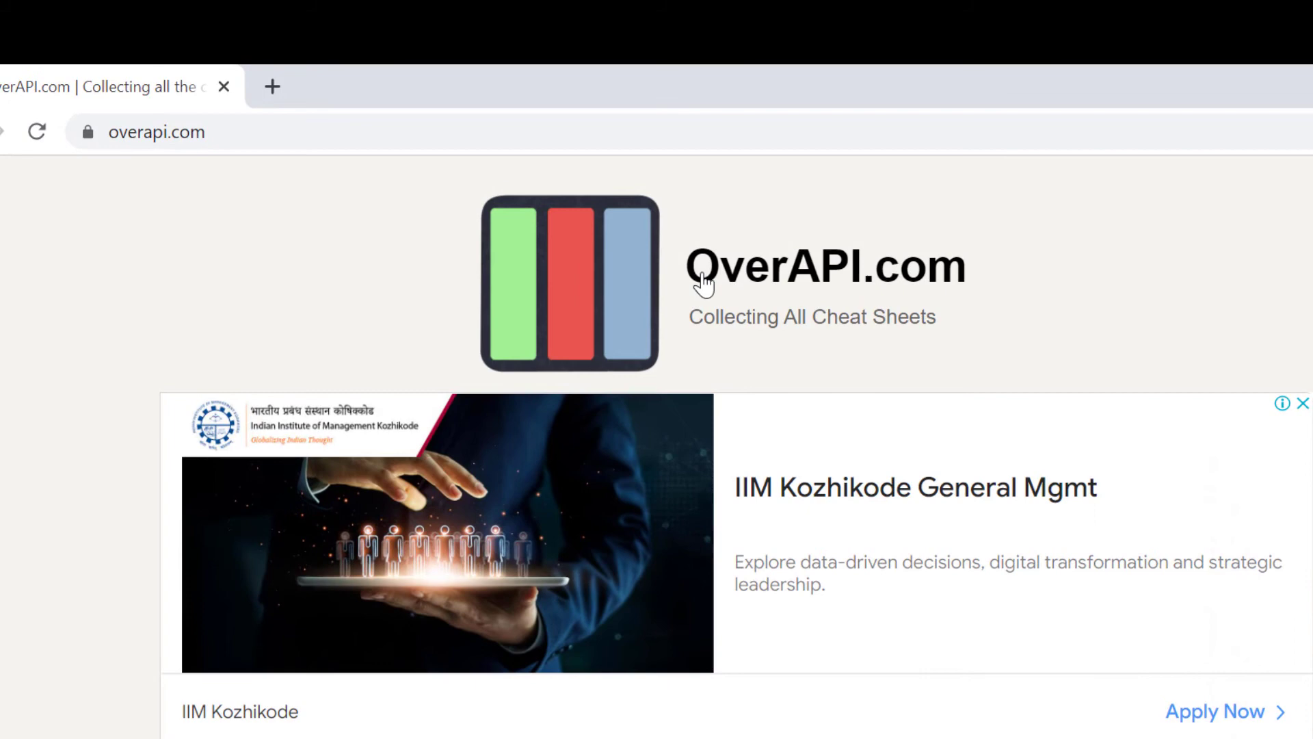
left_click(229, 133)
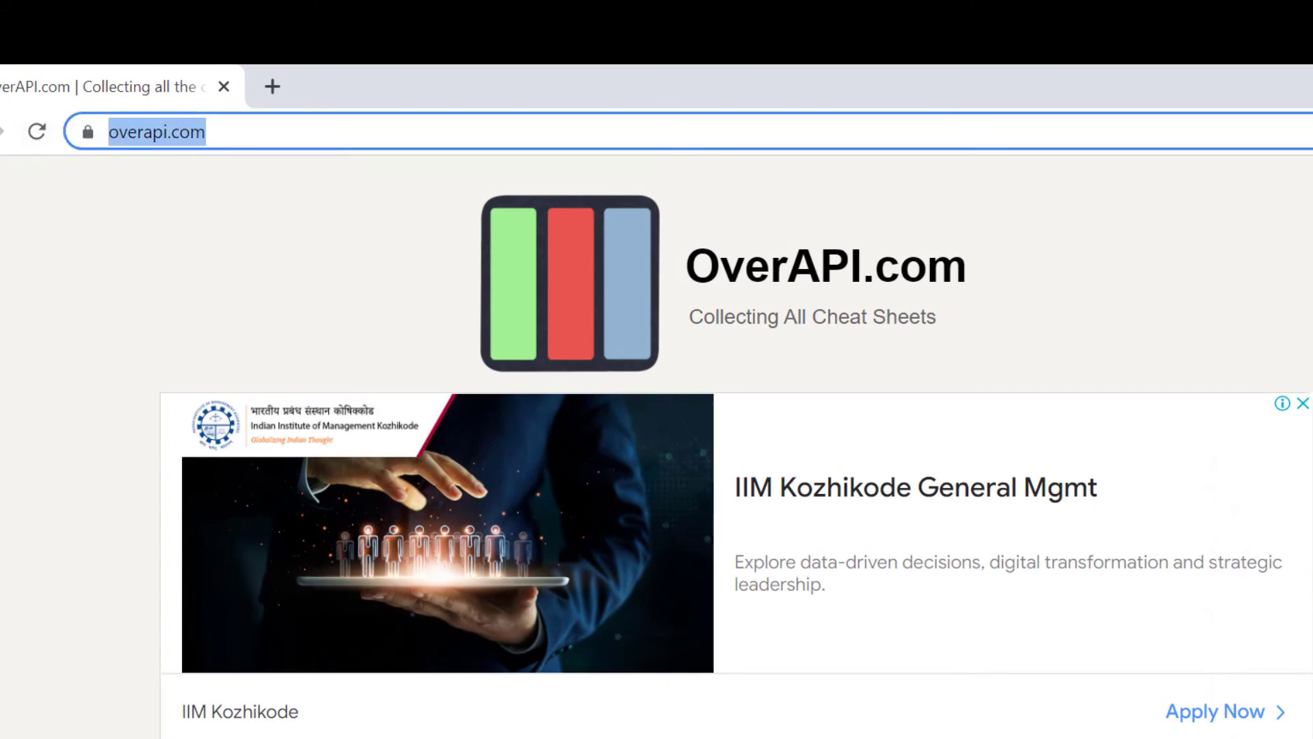
scroll(657, 463, "down", 6)
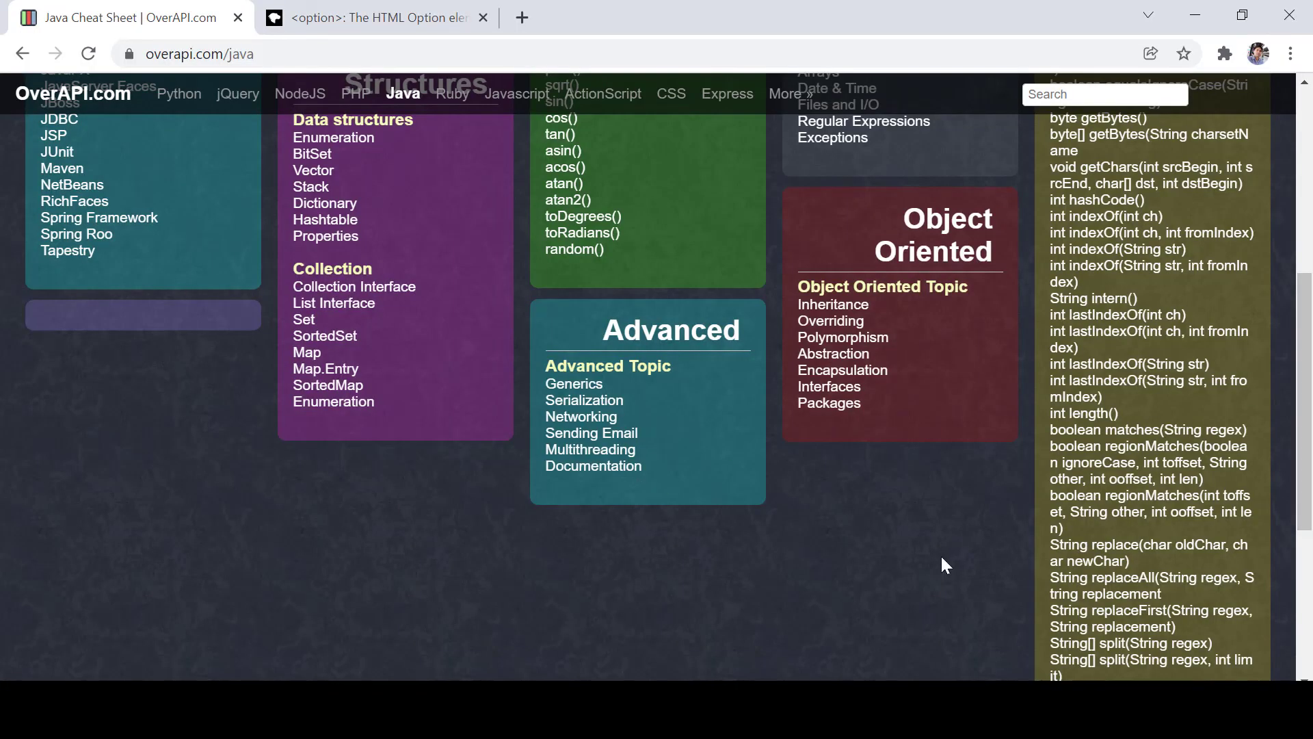
scroll(1311, 354, "up", 2)
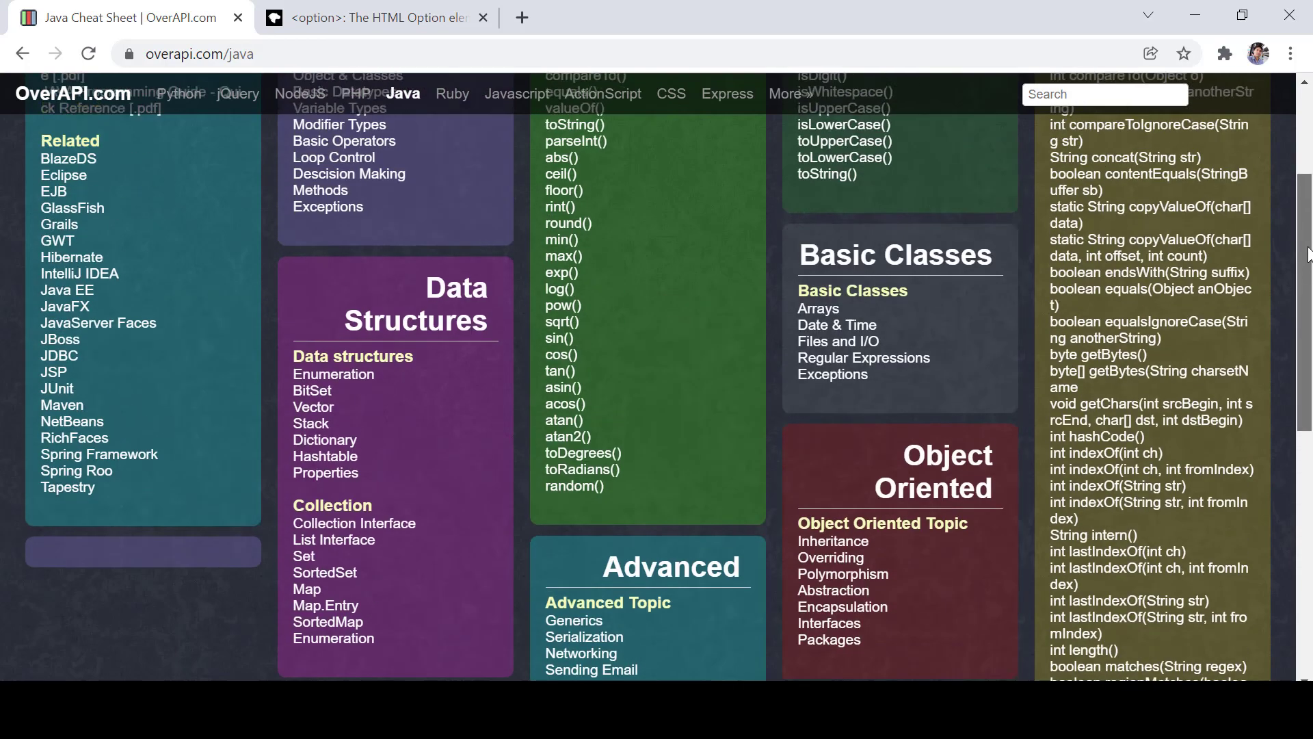